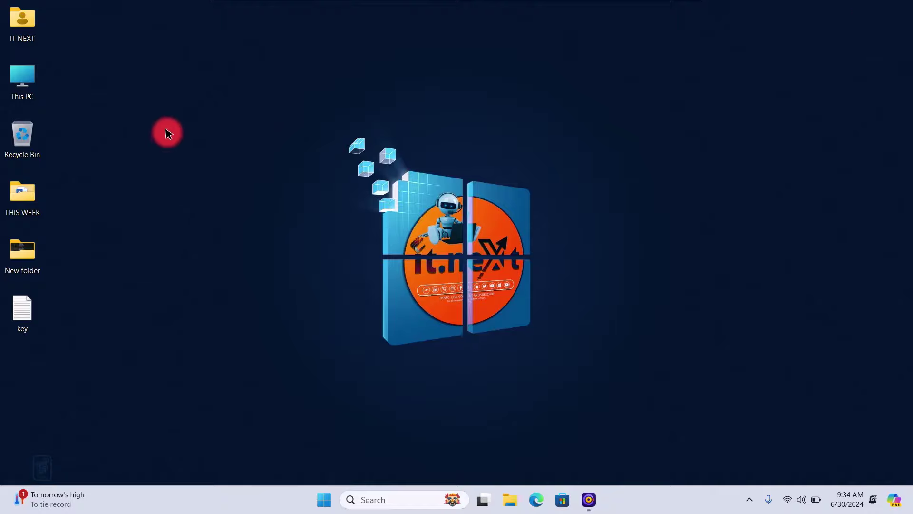
Step: Refresh the desktop three times from its right-click menu
{"action": "right_click", "coordinate": [166, 129]}
{"action": "left_click", "coordinate": [192, 182]}
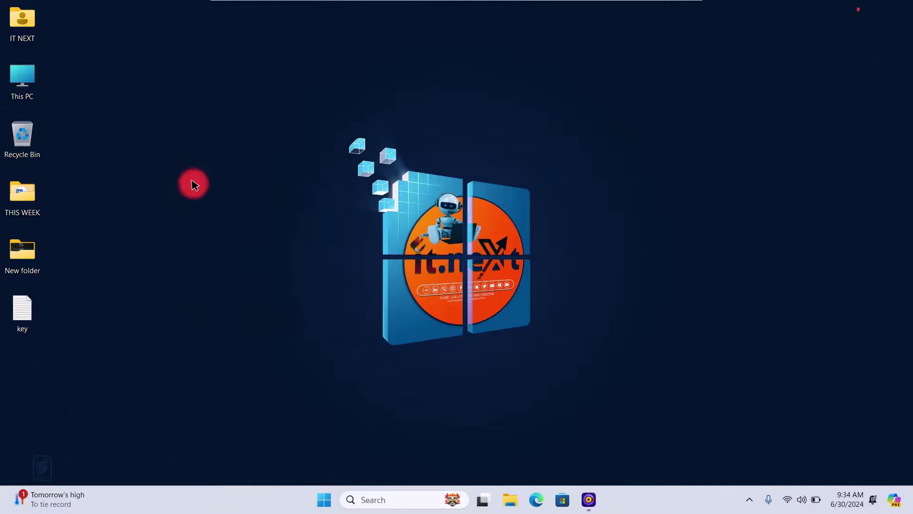
{"action": "right_click", "coordinate": [183, 140]}
{"action": "left_click", "coordinate": [210, 188]}
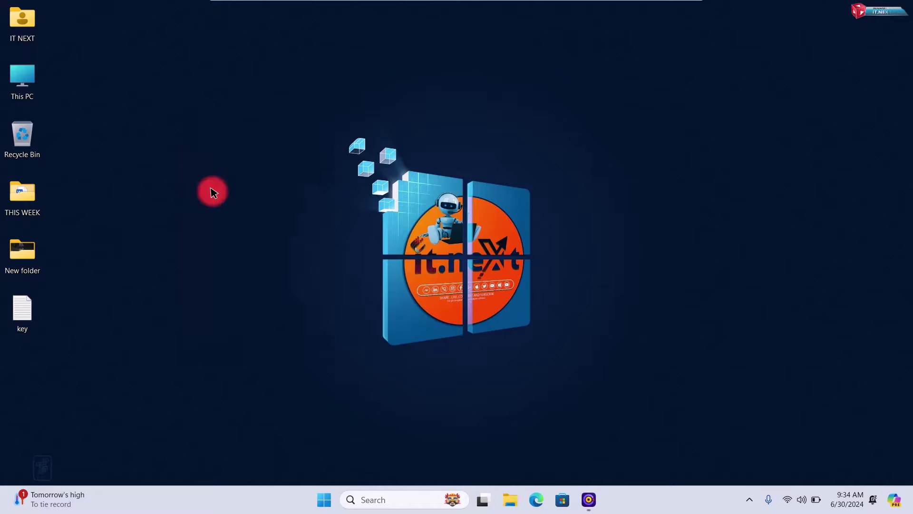
{"action": "right_click", "coordinate": [176, 143]}
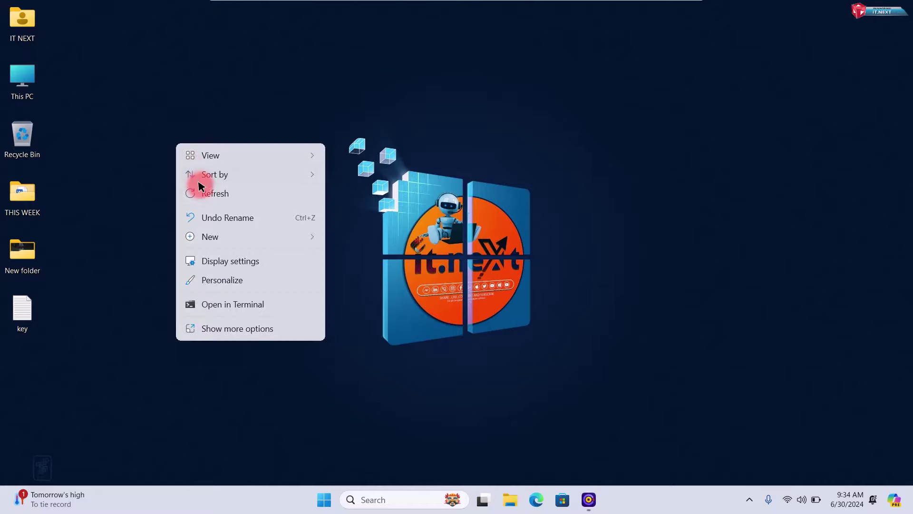
{"action": "left_click", "coordinate": [202, 189]}
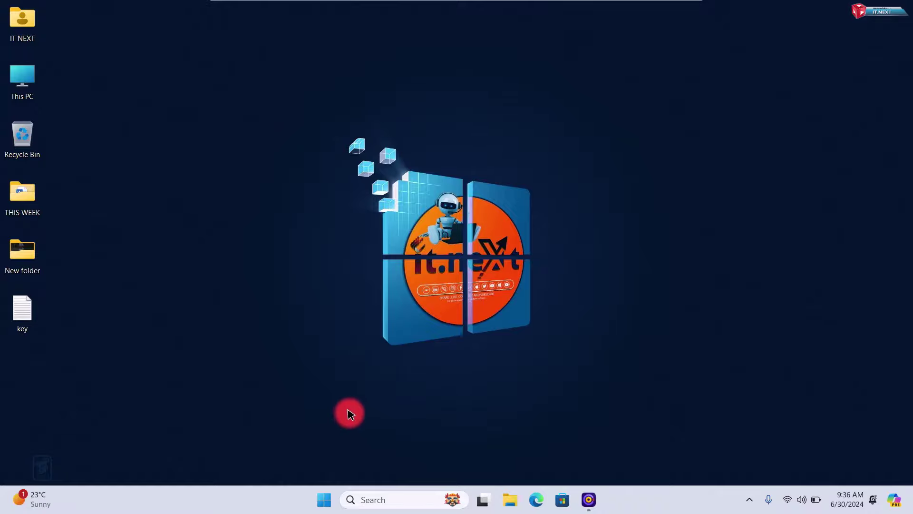
Step: Search Start for cmd and run Command Prompt as administrator
{"action": "left_click", "coordinate": [324, 501]}
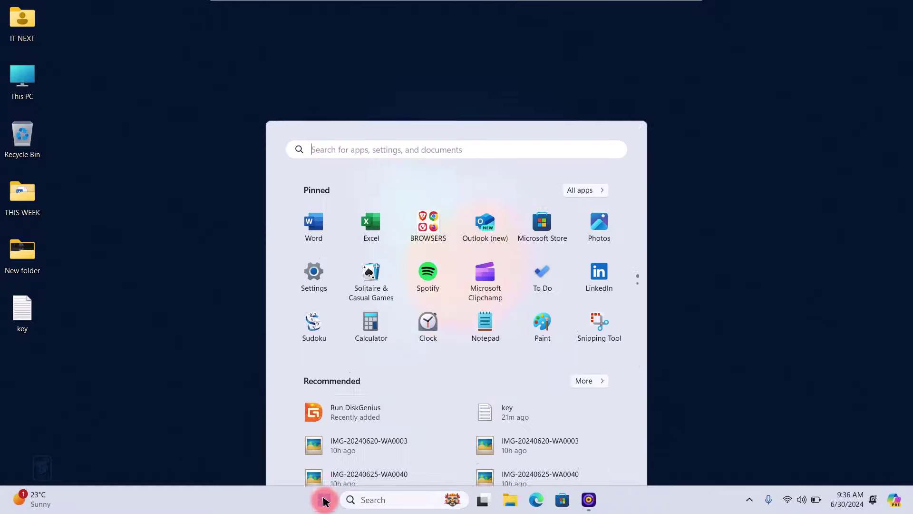
{"action": "type", "text": "cmd"}
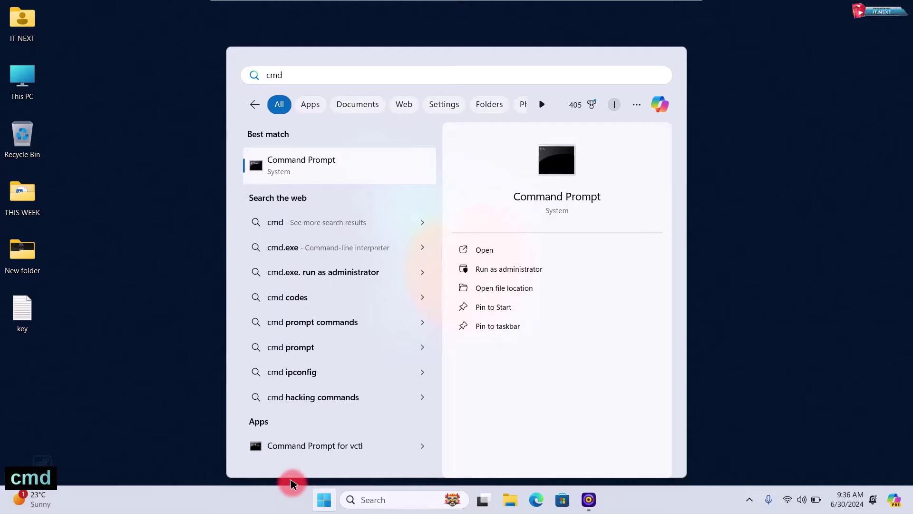
{"action": "right_click", "coordinate": [314, 170]}
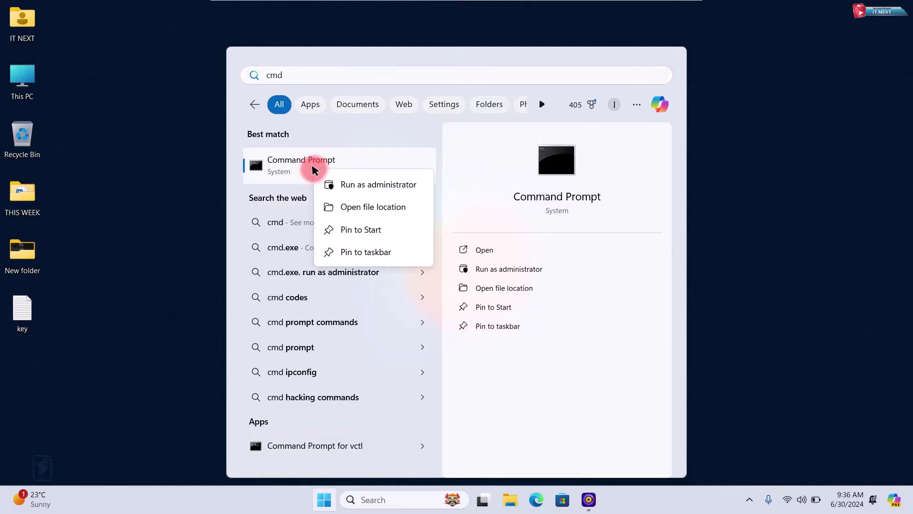
{"action": "left_click", "coordinate": [363, 186]}
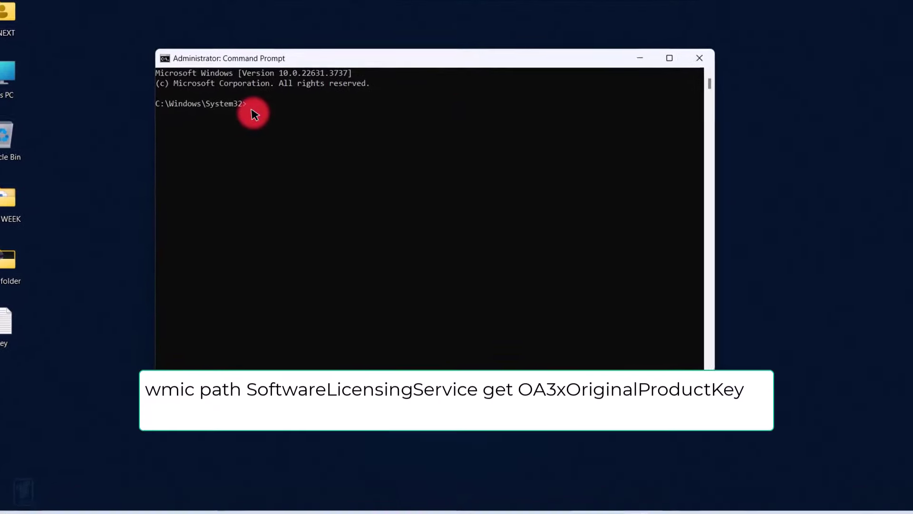
Step: Run the pasted wmic OA3xOriginalProductKey query and select the returned product-key line
{"action": "type", "text": "wmic path SoftwareLicensingService get OA3xOriginalProductKey"}
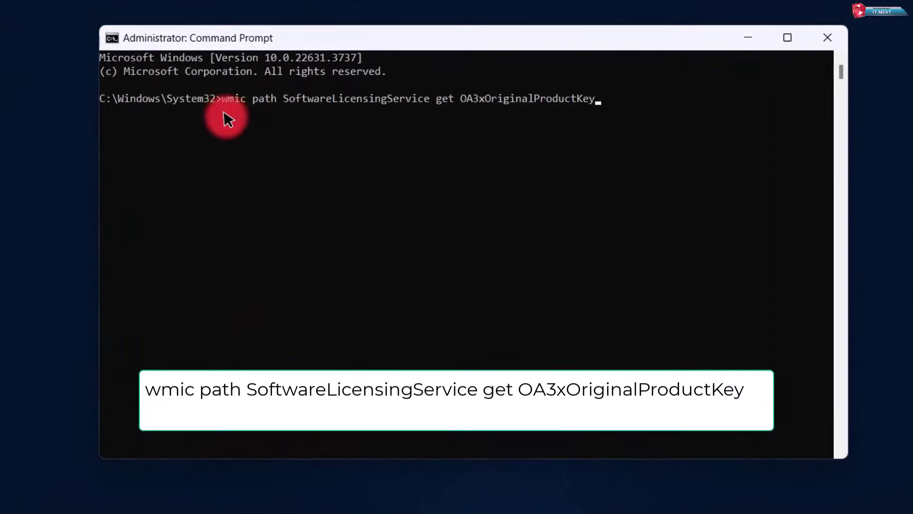
{"action": "key", "text": "Return"}
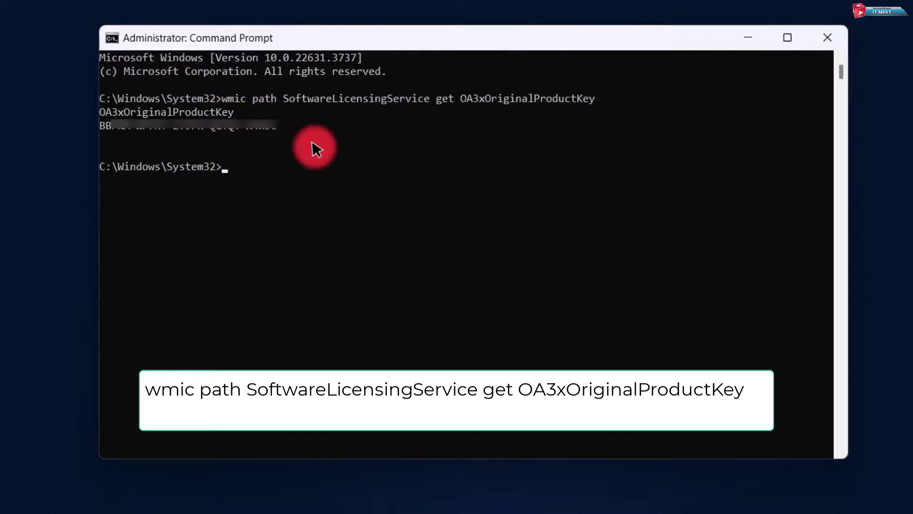
{"action": "left_click", "coordinate": [278, 125]}
{"action": "left_click_drag", "start_coordinate": [274, 125], "coordinate": [101, 124]}
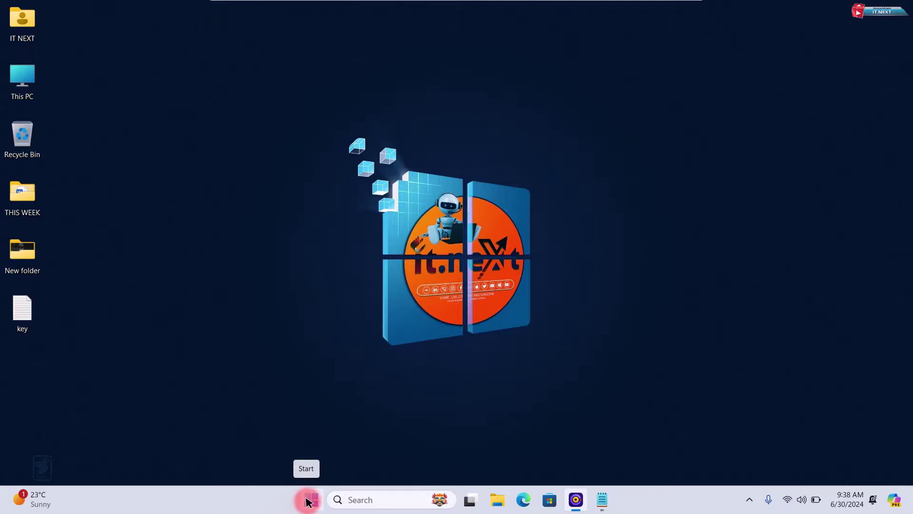
Step: Search Start for power and launch Windows PowerShell as administrator
{"action": "left_click", "coordinate": [308, 501]}
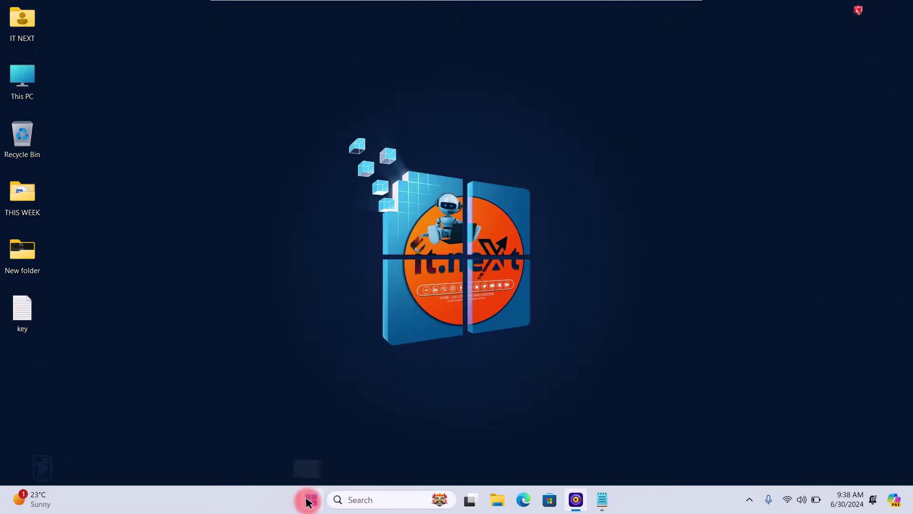
{"action": "type", "text": "power"}
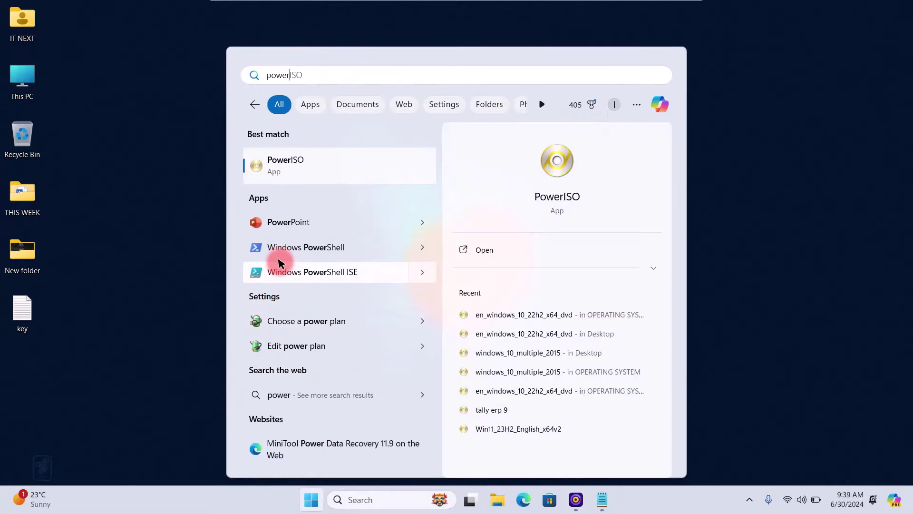
{"action": "right_click", "coordinate": [294, 252]}
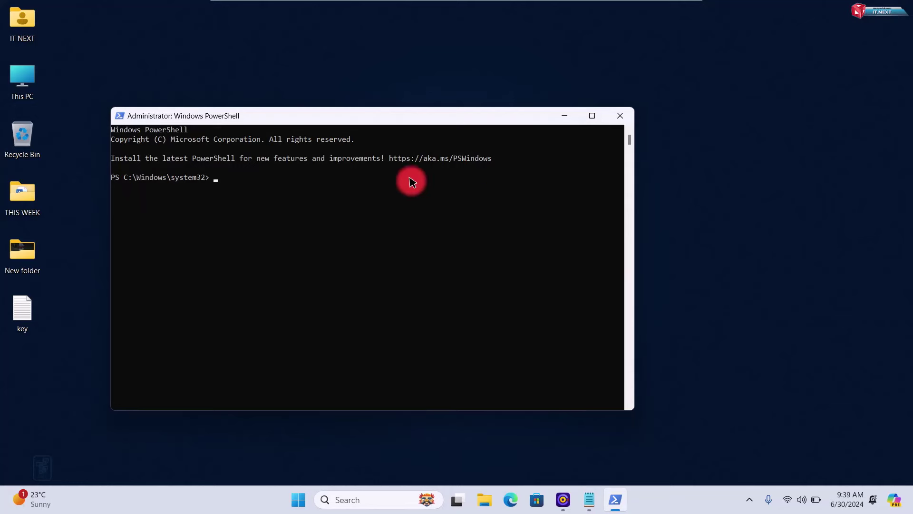
Step: Run the pasted Get-WmiObject SoftwareLicensingService query and select the printed product-key line
{"action": "right_click", "coordinate": [219, 177]}
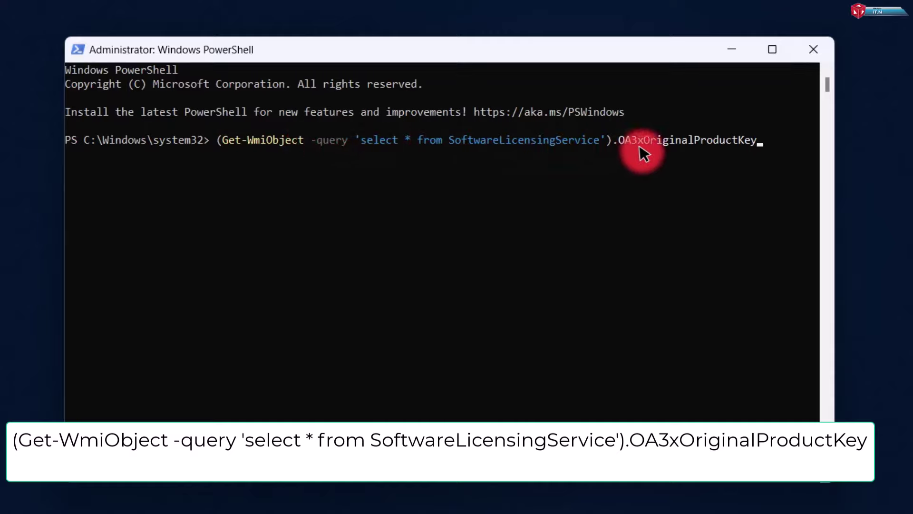
{"action": "key", "text": "Return"}
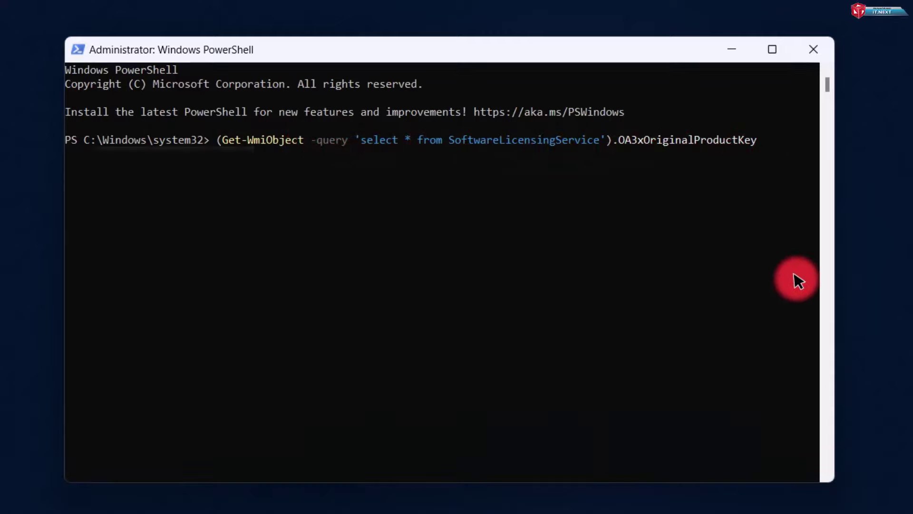
{"action": "left_click_drag", "start_coordinate": [253, 153], "coordinate": [65, 156]}
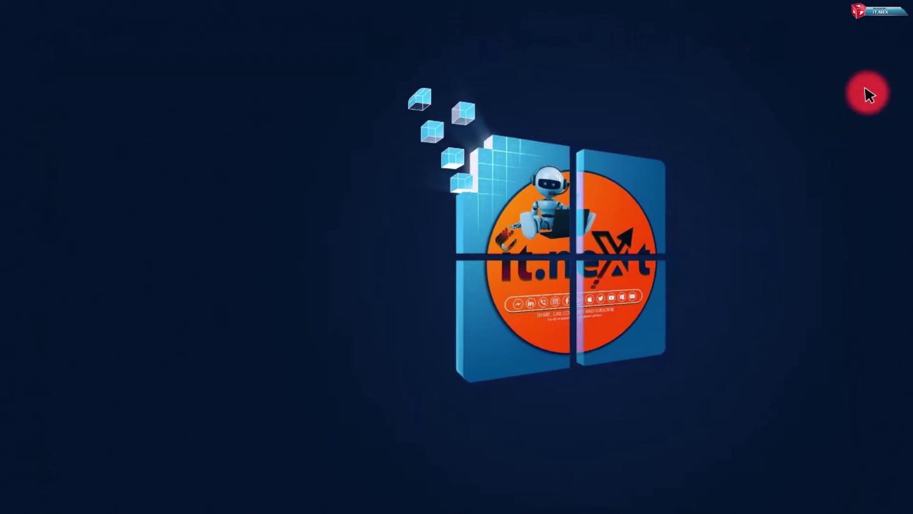
Step: Refresh the desktop, then launch REGEDIT from the Win+R Run dialog
{"action": "right_click", "coordinate": [817, 109]}
{"action": "left_click", "coordinate": [858, 171]}
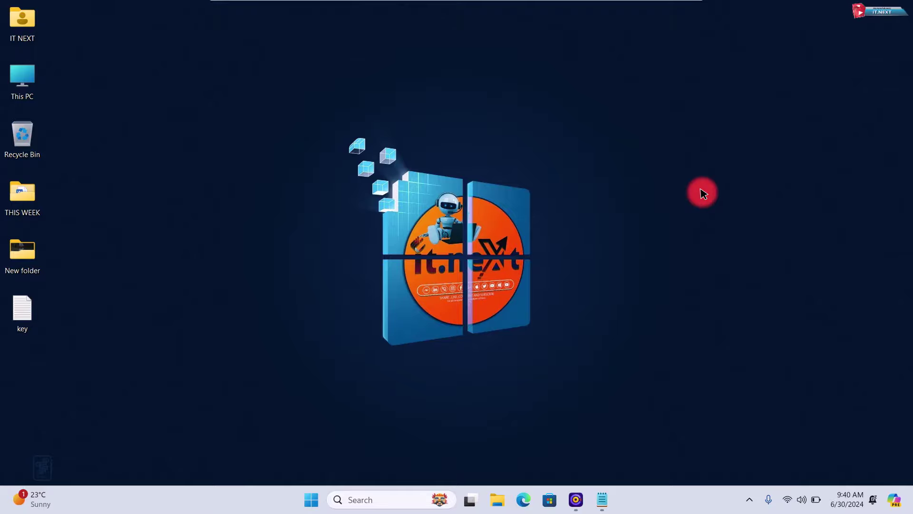
{"action": "key", "text": "super"}
{"action": "key", "text": "super+r"}
{"action": "key", "text": "BackSpace"}
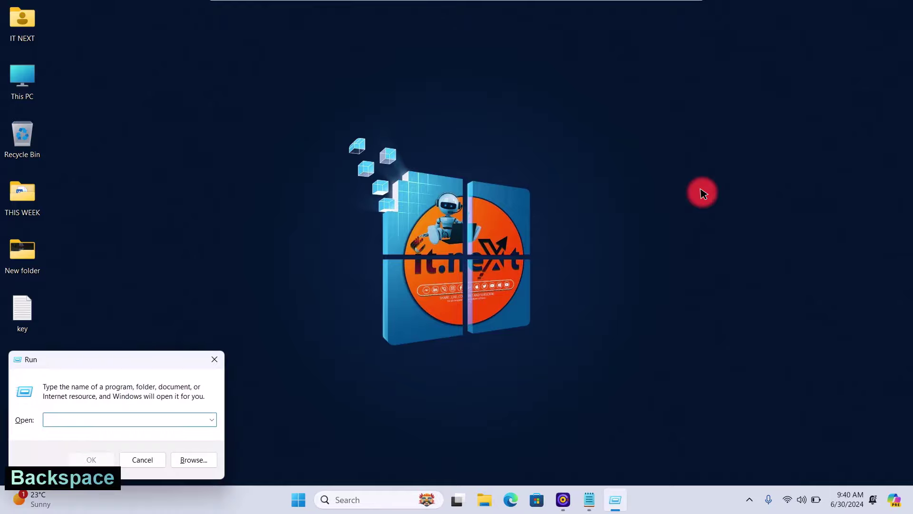
{"action": "type", "text": "rege"}
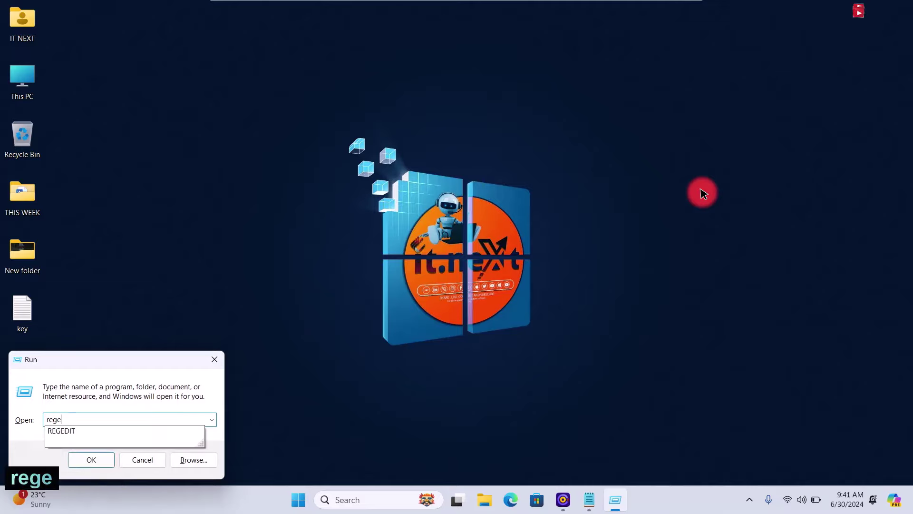
{"action": "key", "text": "Down"}
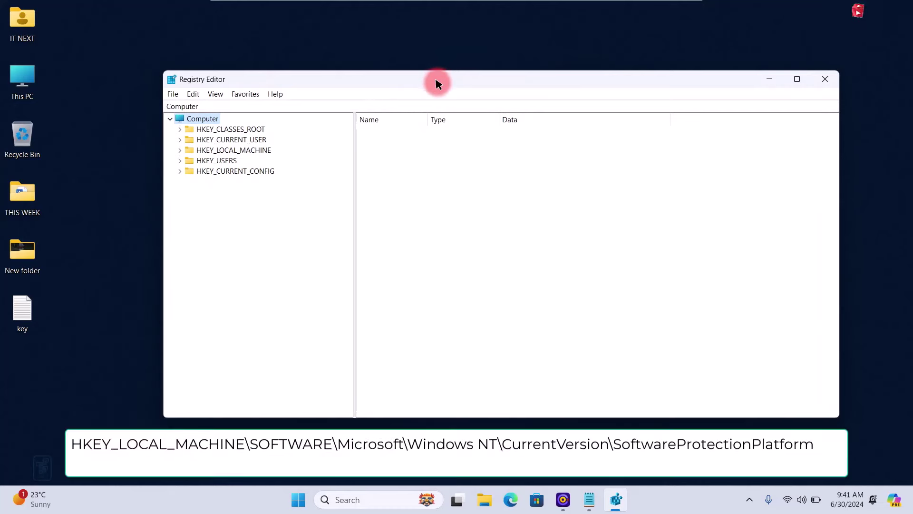
Step: Expand HKEY_LOCAL_MACHINE\SOFTWARE\Microsoft\Windows NT in the registry tree
{"action": "left_click", "coordinate": [195, 151]}
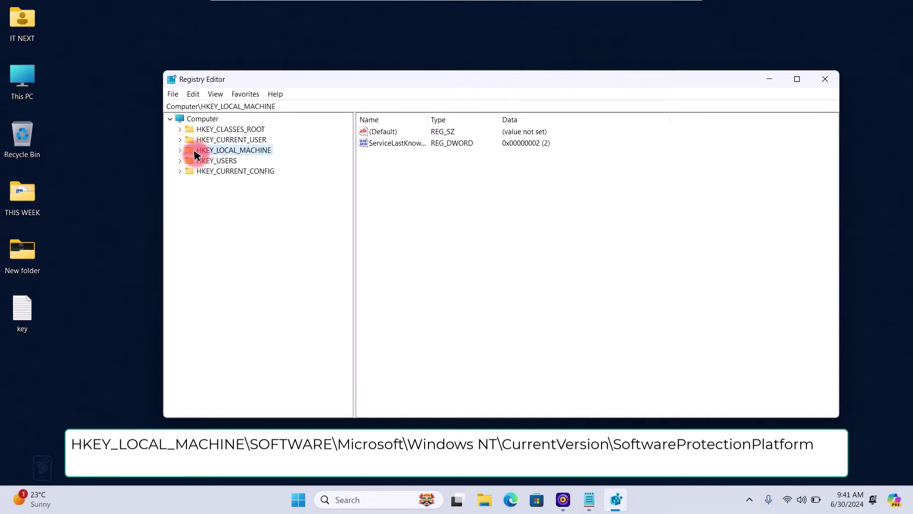
{"action": "left_click", "coordinate": [179, 151]}
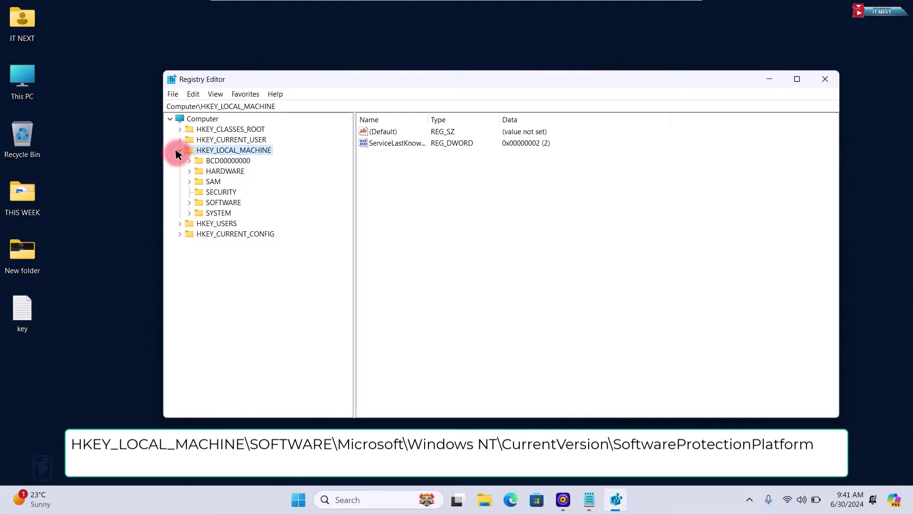
{"action": "left_click", "coordinate": [209, 203]}
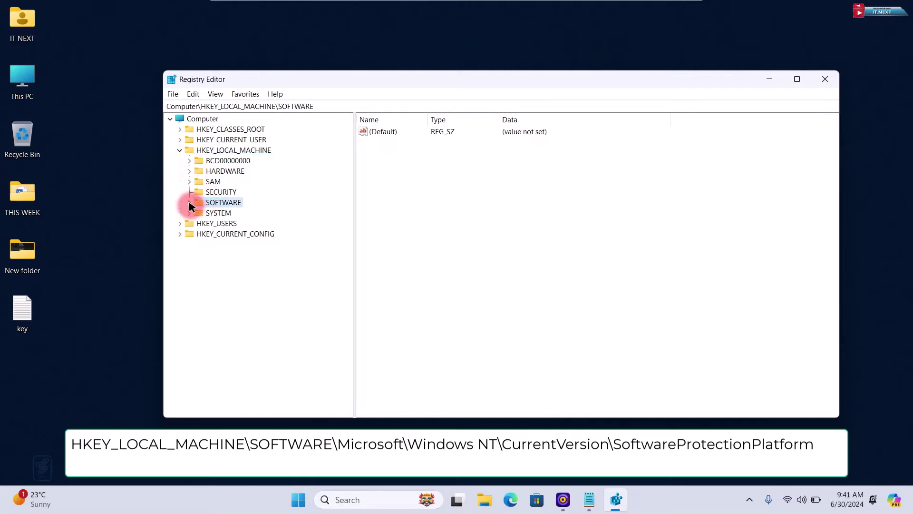
{"action": "left_click", "coordinate": [190, 203]}
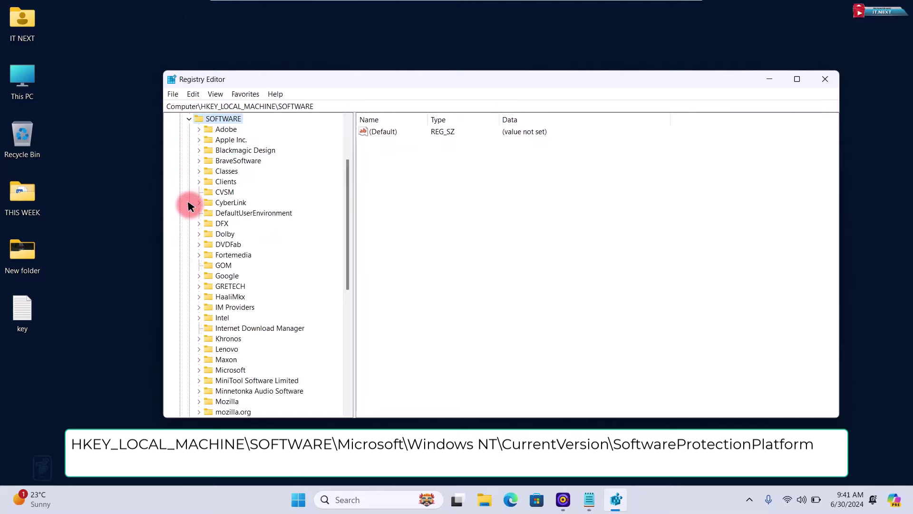
{"action": "scroll", "coordinate": [347, 214], "scroll_direction": "down", "scroll_amount": 4}
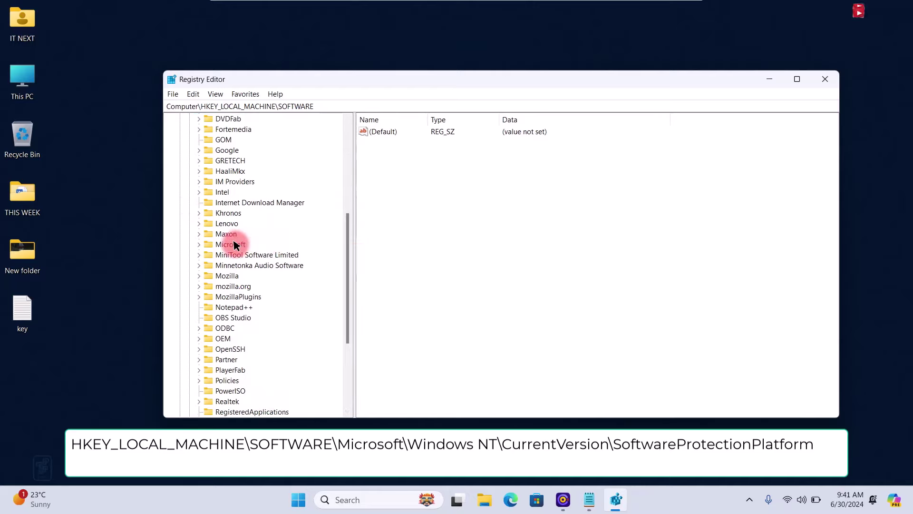
{"action": "left_click", "coordinate": [233, 244]}
{"action": "left_click", "coordinate": [199, 244]}
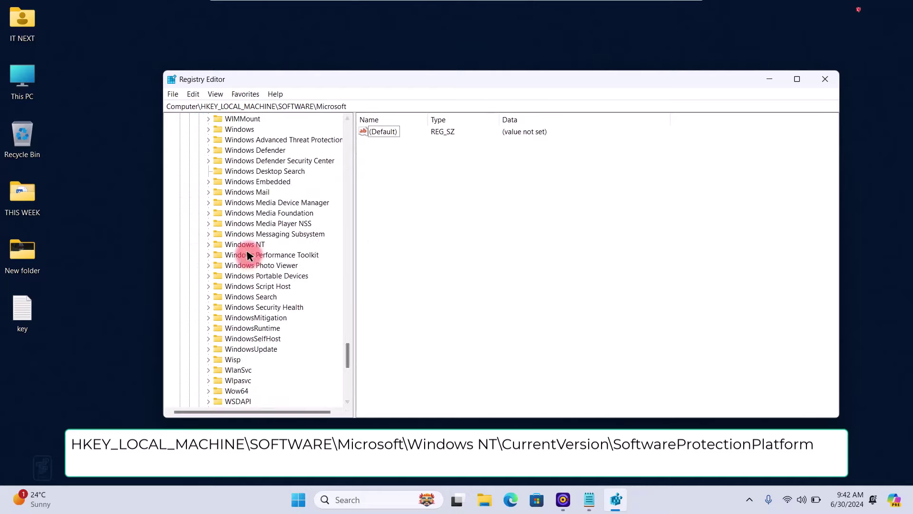
{"action": "left_click", "coordinate": [241, 244]}
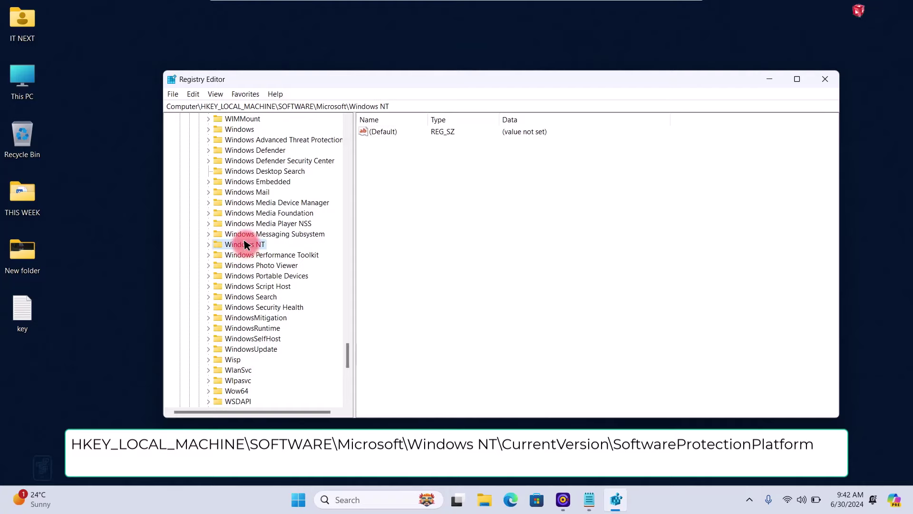
{"action": "left_click", "coordinate": [208, 245]}
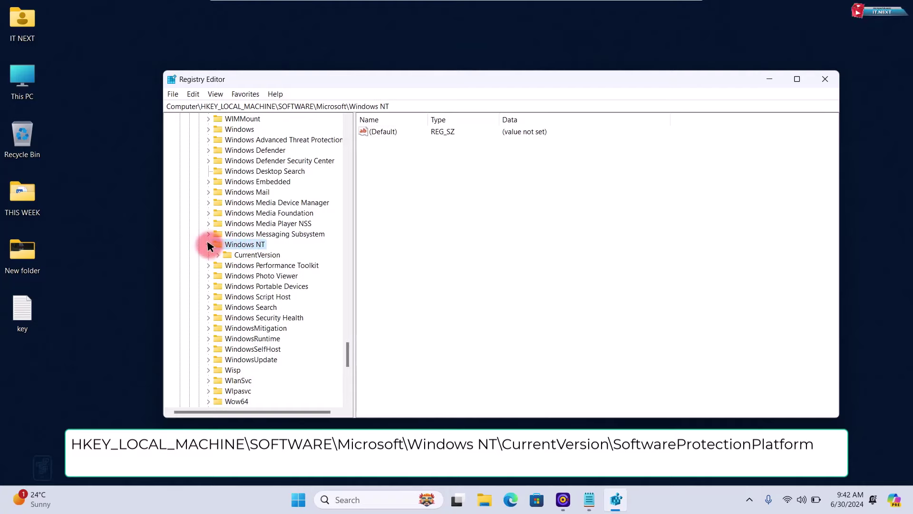
Step: Open CurrentVersion\SoftwareProtectionPlatform and select the BackupProductKeyDefault value
{"action": "left_click", "coordinate": [238, 255]}
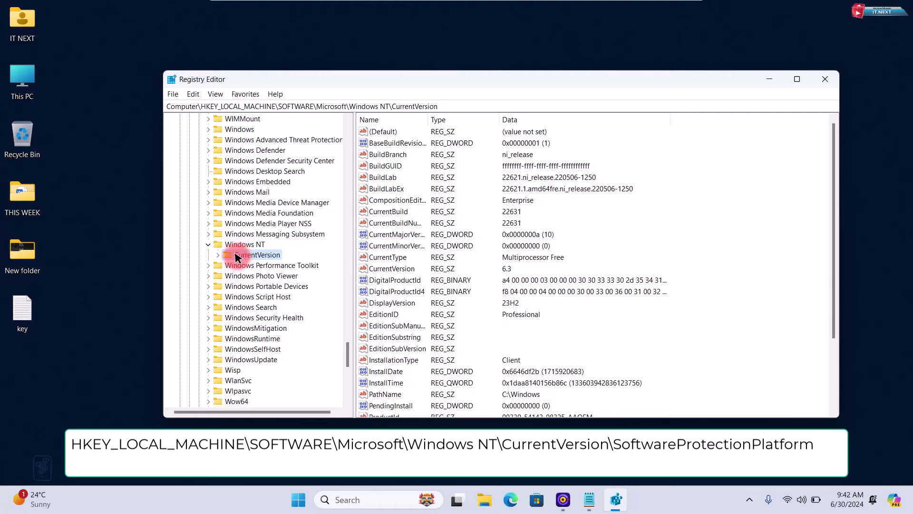
{"action": "left_click", "coordinate": [218, 255]}
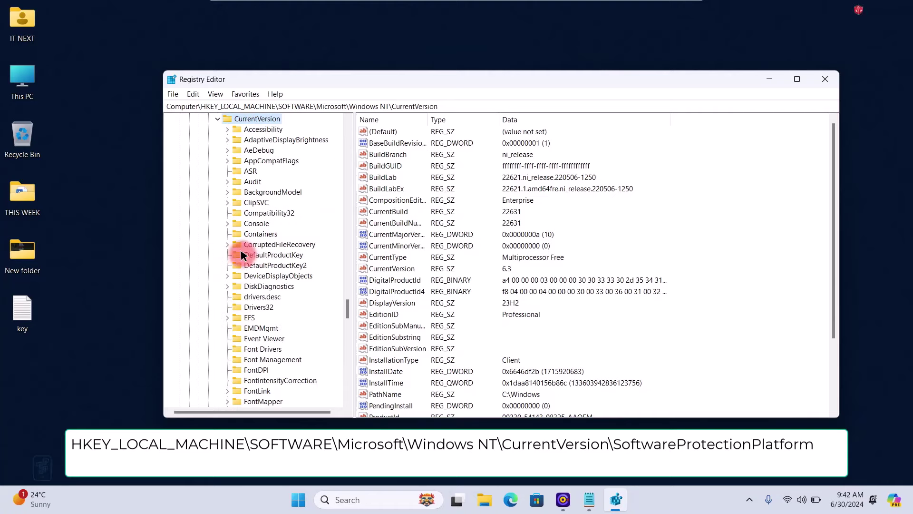
{"action": "scroll", "coordinate": [346, 300], "scroll_direction": "down", "scroll_amount": 20}
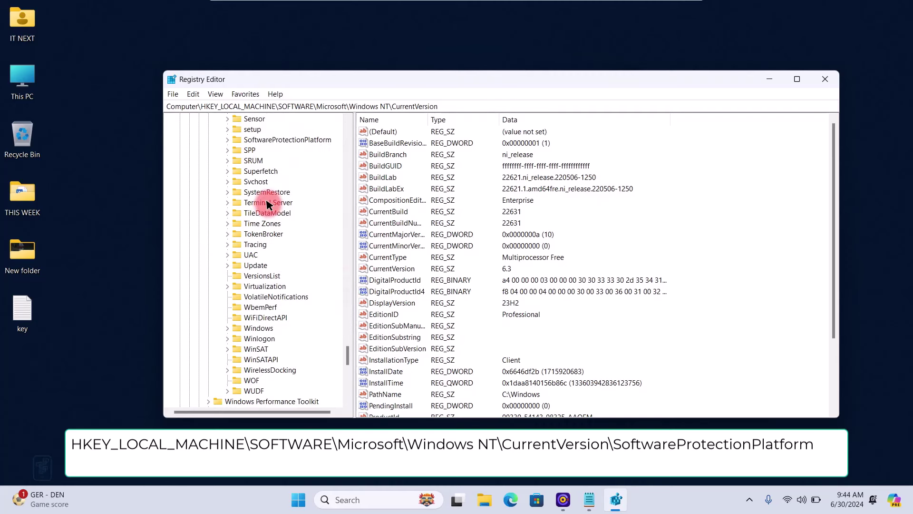
{"action": "left_click", "coordinate": [268, 141]}
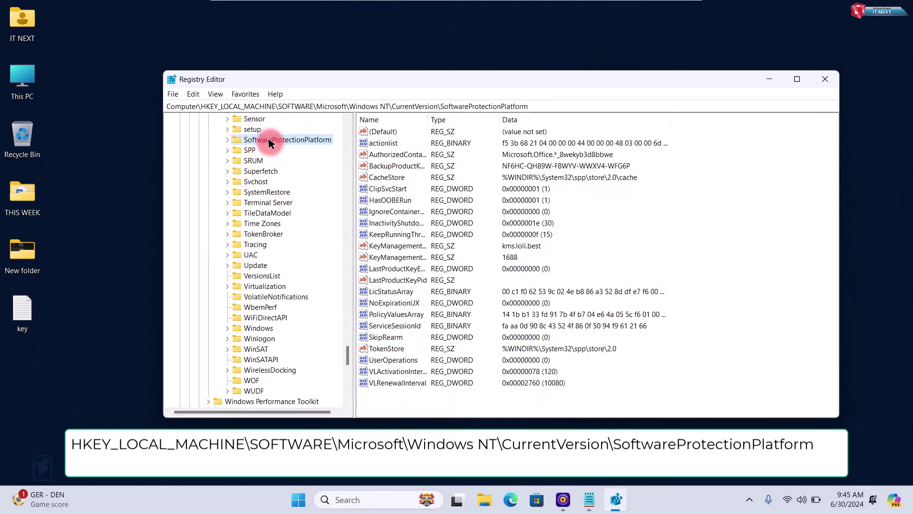
{"action": "left_click", "coordinate": [392, 166]}
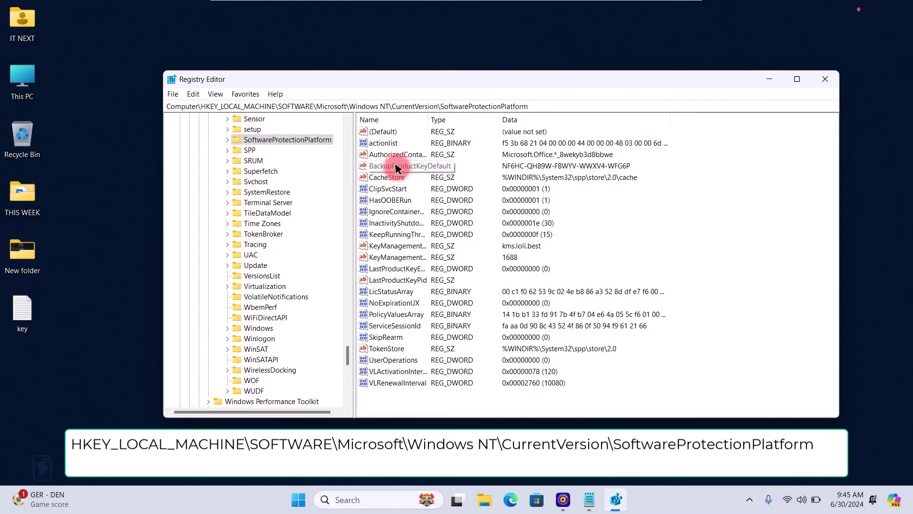
Step: View BackupProductKeyDefault's stored key, dismiss the editor unchanged, and close Registry Editor
{"action": "double_click", "coordinate": [394, 167]}
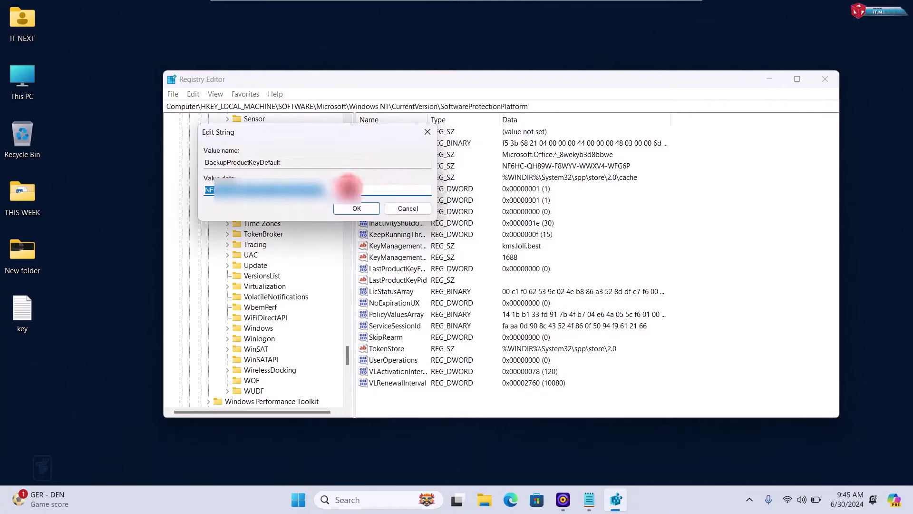
{"action": "left_click", "coordinate": [356, 207]}
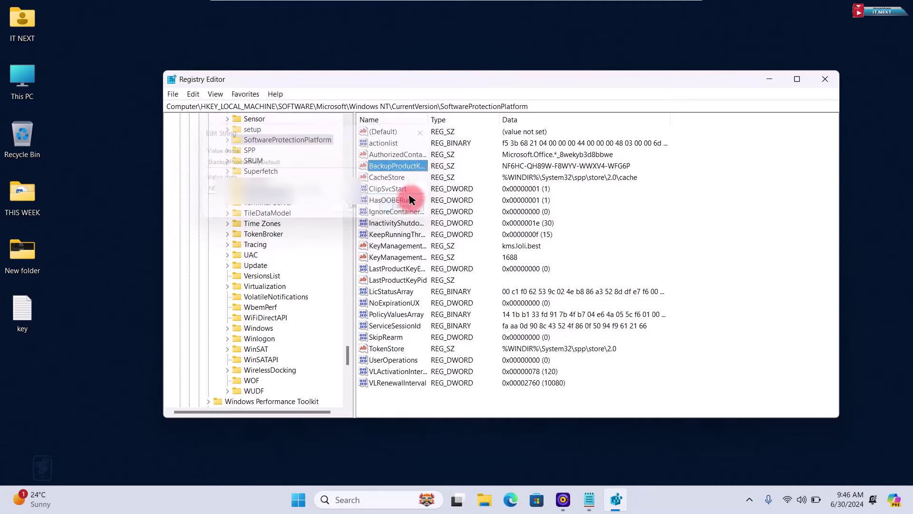
{"action": "left_click", "coordinate": [828, 83]}
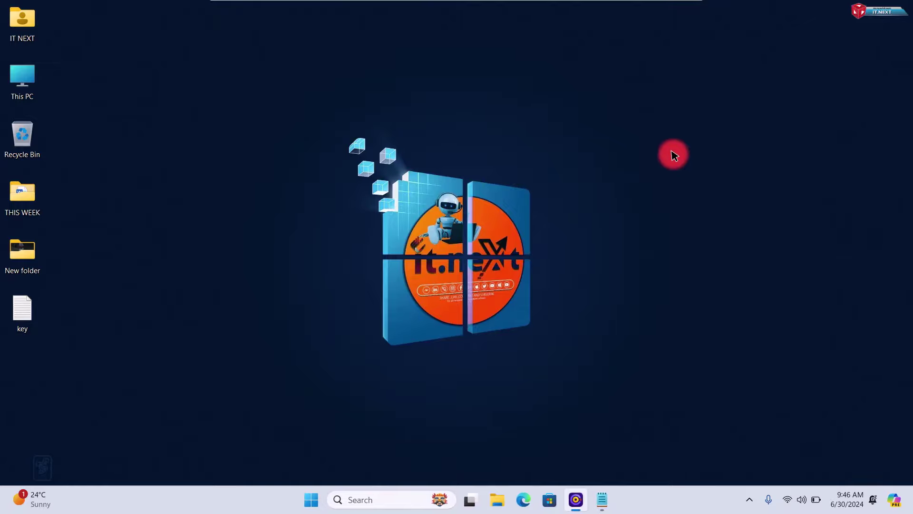
{"action": "right_click", "coordinate": [674, 154]}
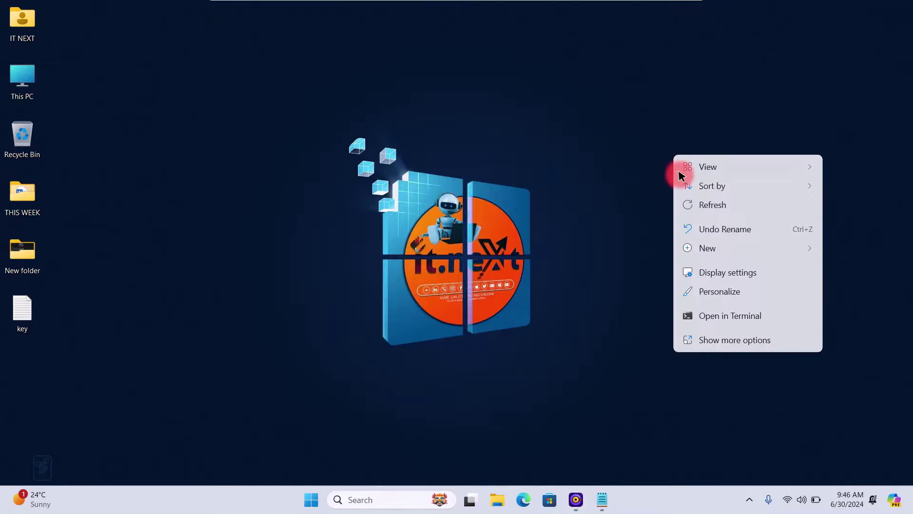
{"action": "left_click", "coordinate": [695, 206]}
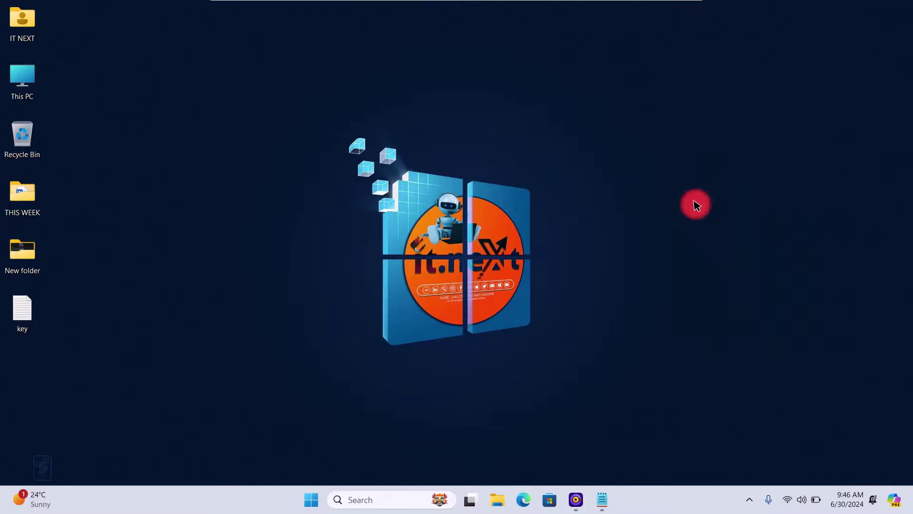
{"action": "right_click", "coordinate": [645, 164]}
{"action": "left_click", "coordinate": [672, 211]}
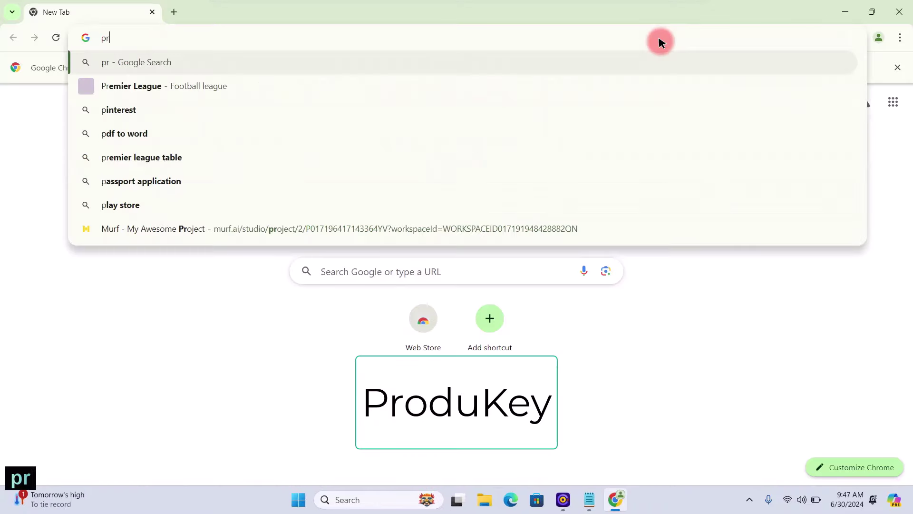
Step: Search the web for 'rudukey' and open NirSoft's ProduKey page
{"action": "type", "text": "rudukey"}
{"action": "key", "text": "Return"}
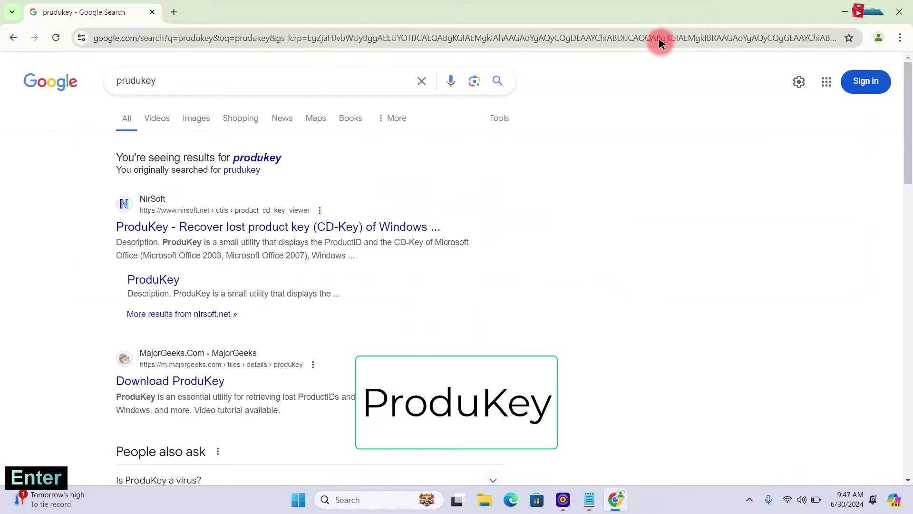
{"action": "left_click", "coordinate": [184, 226]}
Step: Download the ProduKey x64 zip from the page's download section and dismiss the ad
{"action": "scroll", "coordinate": [357, 230], "scroll_direction": "down", "scroll_amount": 10}
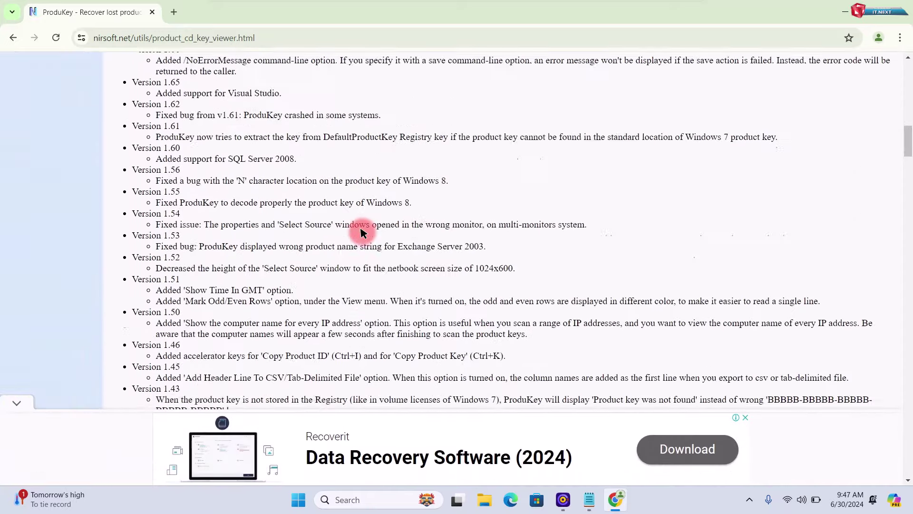
{"action": "left_click_drag", "start_coordinate": [901, 143], "coordinate": [904, 81]}
{"action": "left_click", "coordinate": [238, 320]}
{"action": "left_click", "coordinate": [492, 89]}
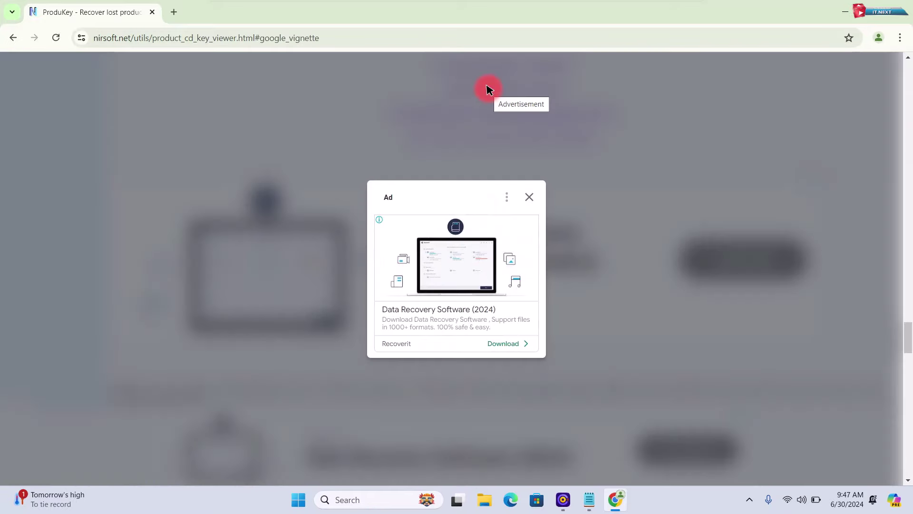
{"action": "left_click", "coordinate": [528, 195]}
Step: Move the downloaded produkey-x64 zip from Downloads onto the desktop
{"action": "left_click", "coordinate": [823, 69]}
{"action": "left_click", "coordinate": [845, 11]}
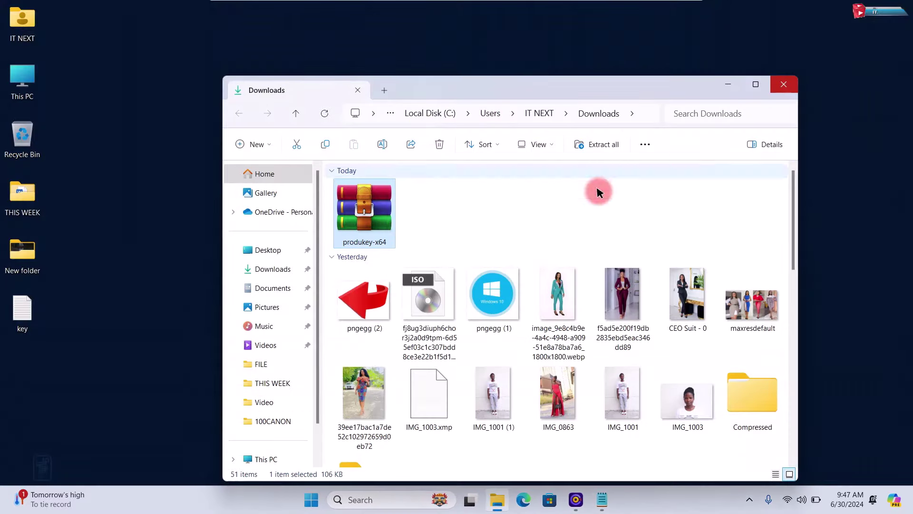
{"action": "double_click", "coordinate": [363, 204]}
{"action": "left_click", "coordinate": [762, 95]}
{"action": "left_click_drag", "start_coordinate": [363, 197], "coordinate": [21, 309]}
{"action": "left_click", "coordinate": [784, 84]}
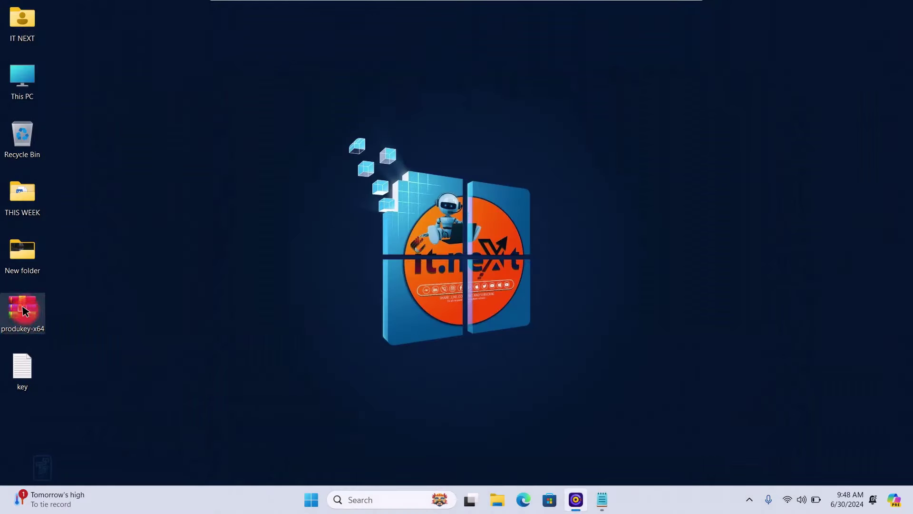
Step: Extract the zip to a produkey-x64 folder and run ProduKey past the SmartScreen warning
{"action": "right_click", "coordinate": [22, 328]}
{"action": "mouse_move", "coordinate": [95, 274]}
{"action": "left_click", "coordinate": [235, 312]}
{"action": "double_click", "coordinate": [23, 426]}
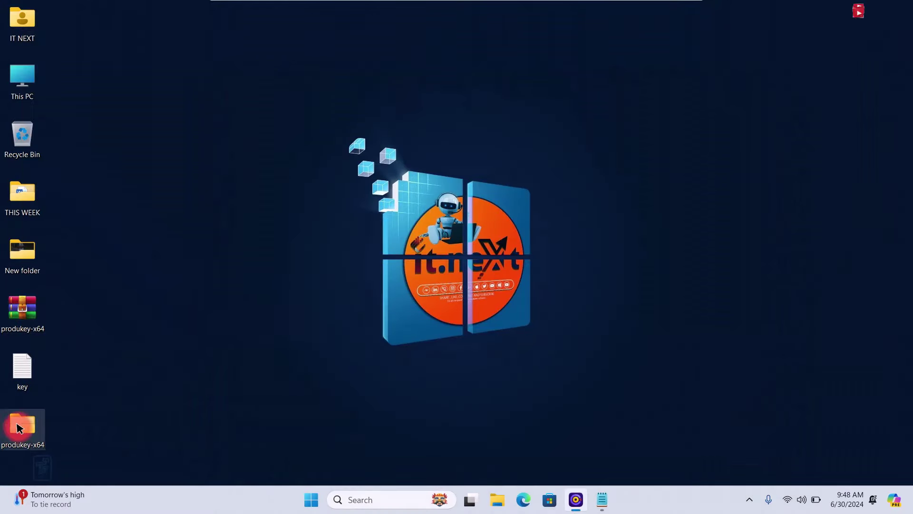
{"action": "double_click", "coordinate": [365, 208]}
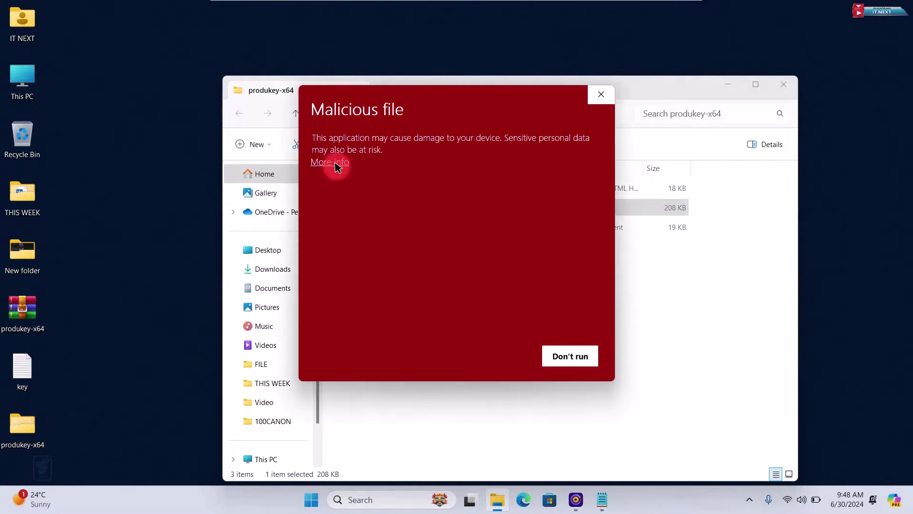
{"action": "left_click", "coordinate": [332, 164]}
{"action": "left_click", "coordinate": [540, 255]}
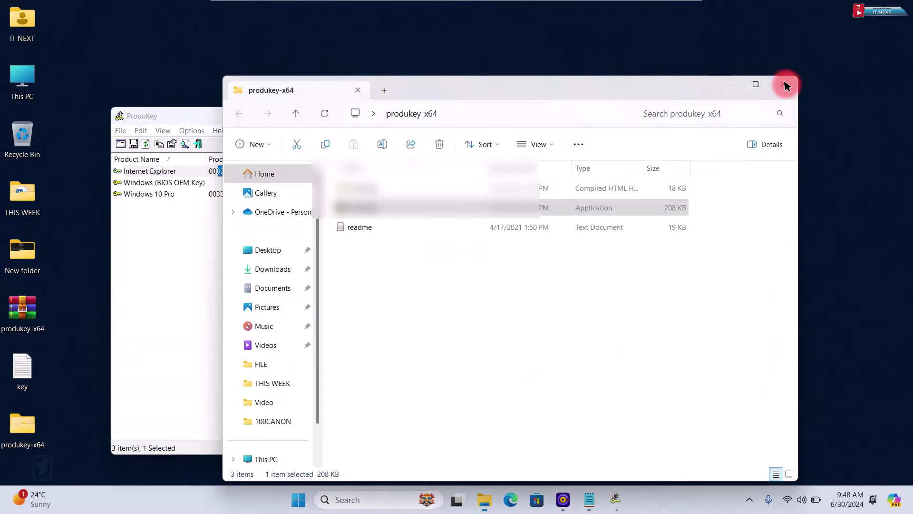
Step: Close the produkey-x64 folder window and select all three ProduKey product entries
{"action": "left_click", "coordinate": [785, 84]}
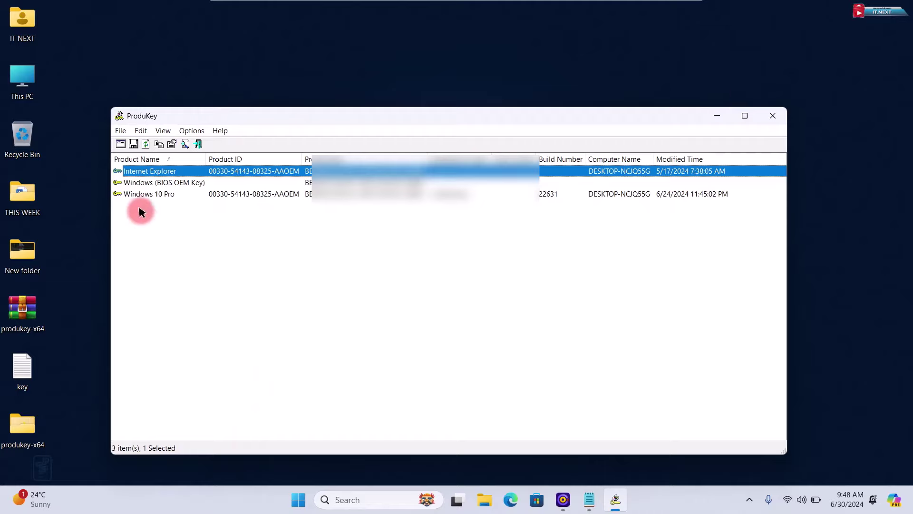
{"action": "mouse_move", "coordinate": [139, 220]}
{"action": "left_mouse_down"}
{"action": "mouse_move", "coordinate": [132, 173]}
{"action": "mouse_move", "coordinate": [146, 206]}
{"action": "left_mouse_up"}
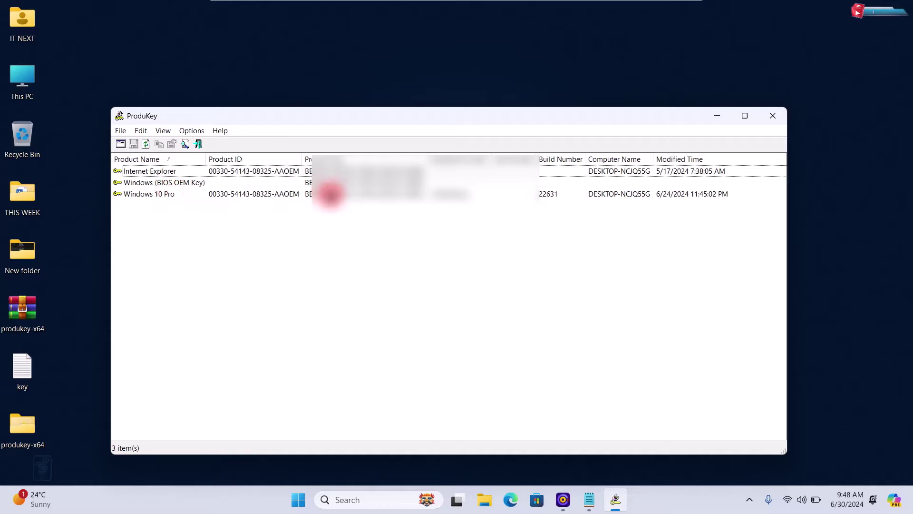
{"action": "left_click", "coordinate": [333, 193]}
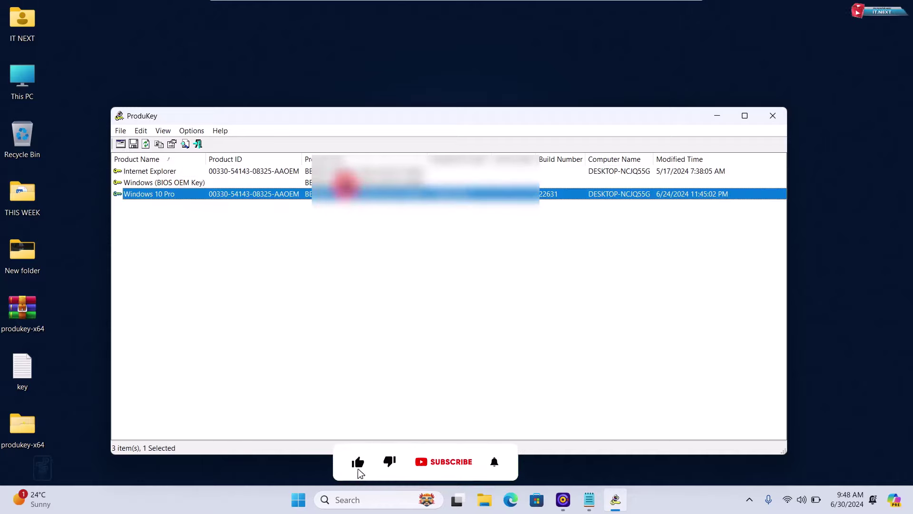
{"action": "left_click_drag", "start_coordinate": [368, 209], "coordinate": [357, 173]}
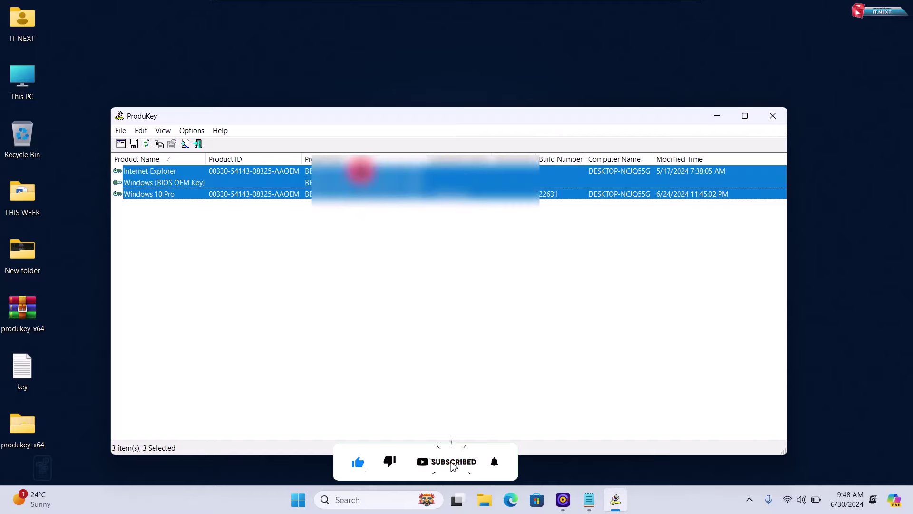
{"action": "left_click", "coordinate": [356, 173]}
{"action": "left_click_drag", "start_coordinate": [366, 208], "coordinate": [357, 172]}
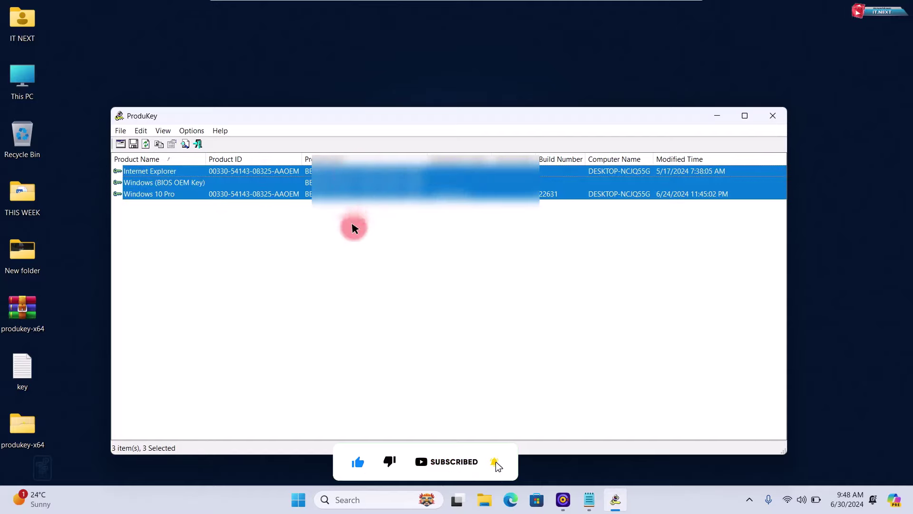